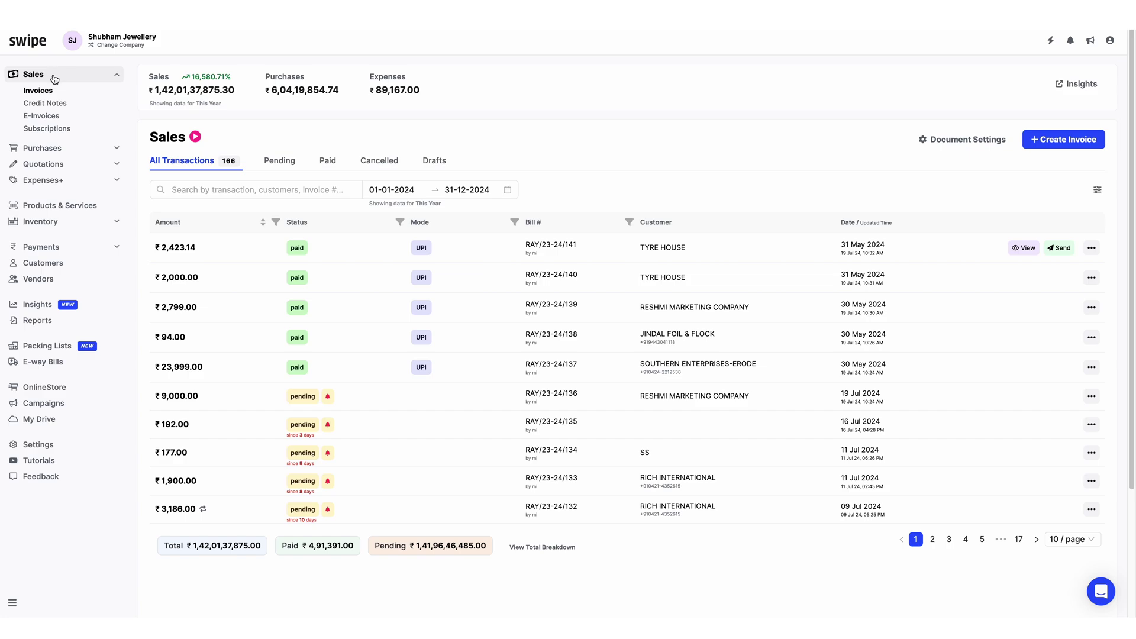
Open the Bank Reconciliation page from the Payments section of the sidebar.
left_click(70, 253)
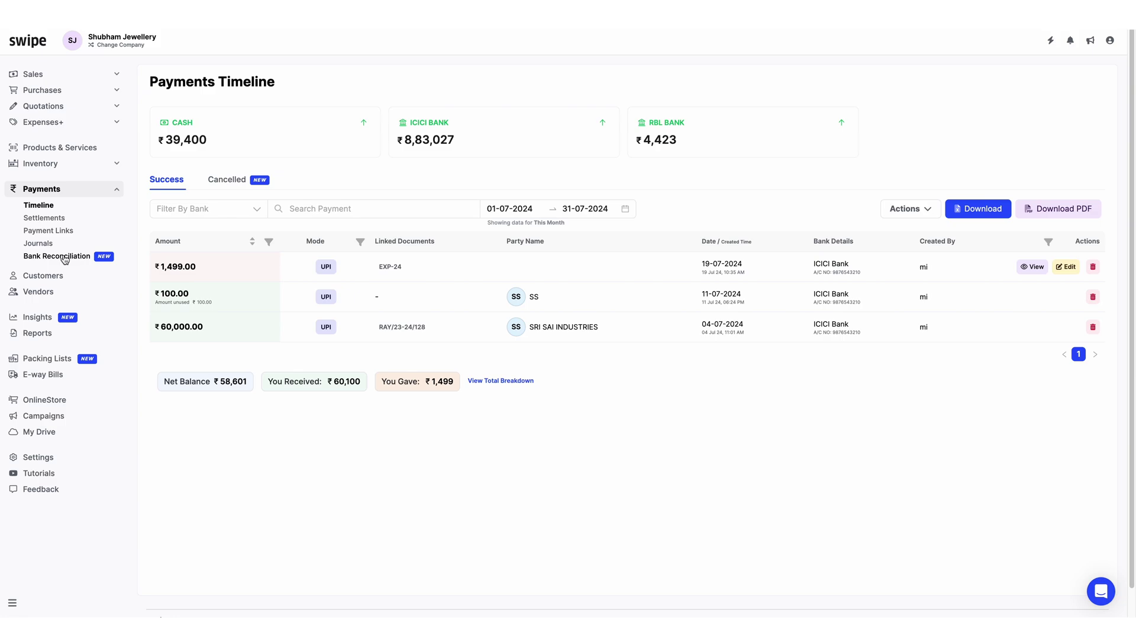
left_click(65, 257)
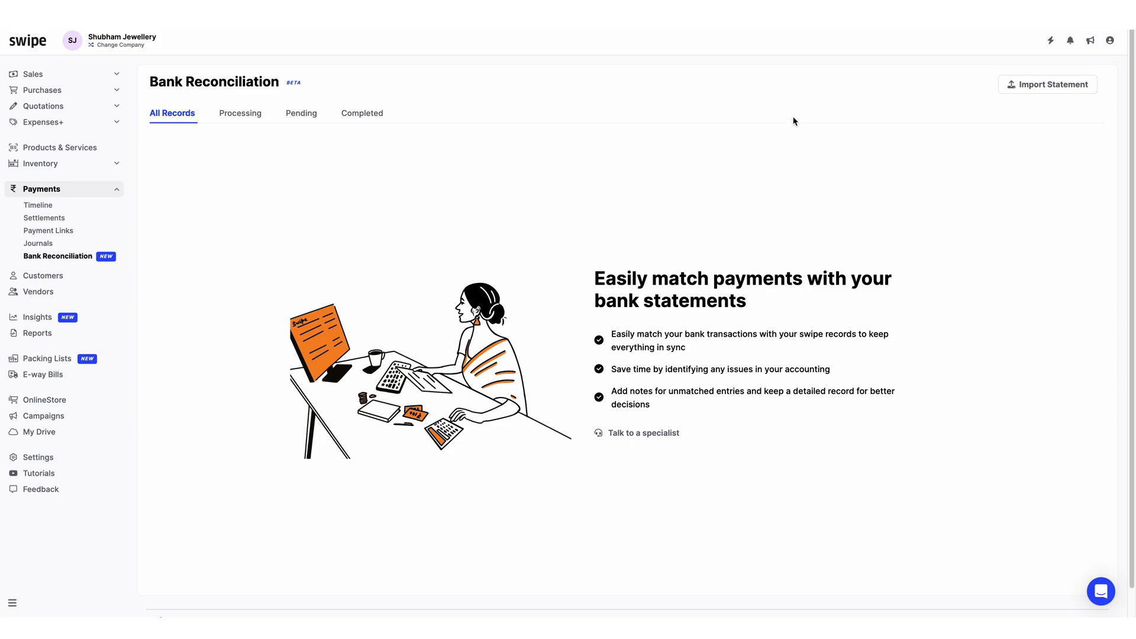
Open the Upload Statement dialog from Import Statement on Bank Reconciliation.
left_click(1068, 88)
left_click(1047, 88)
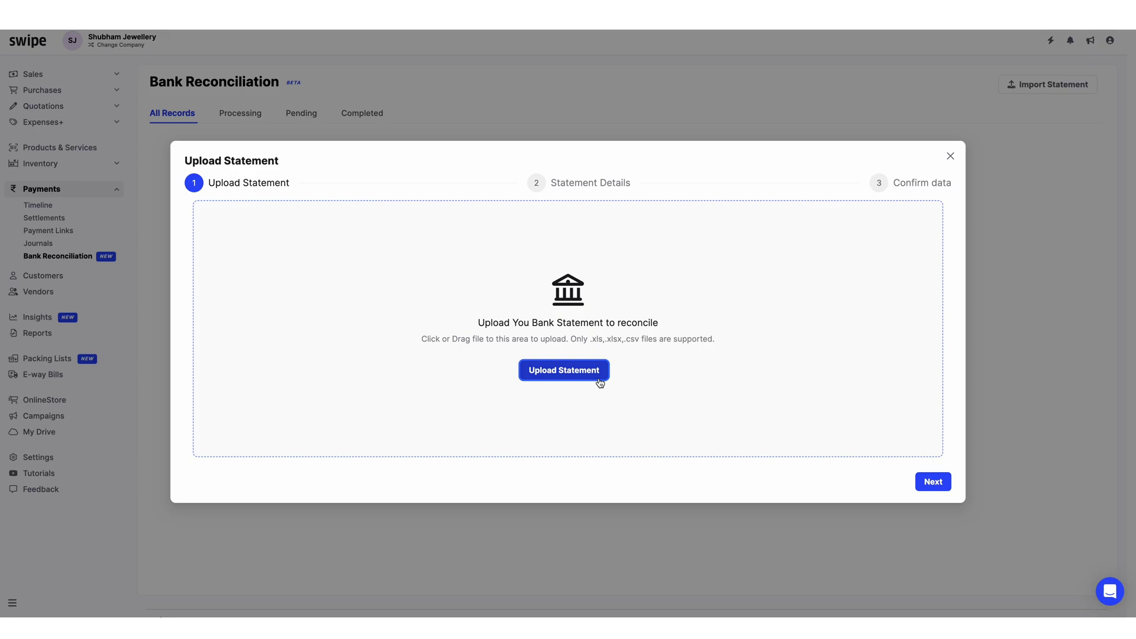
Upload RBL Bank Statement.xls from Downloads and continue to the Statement Details step.
left_click(575, 373)
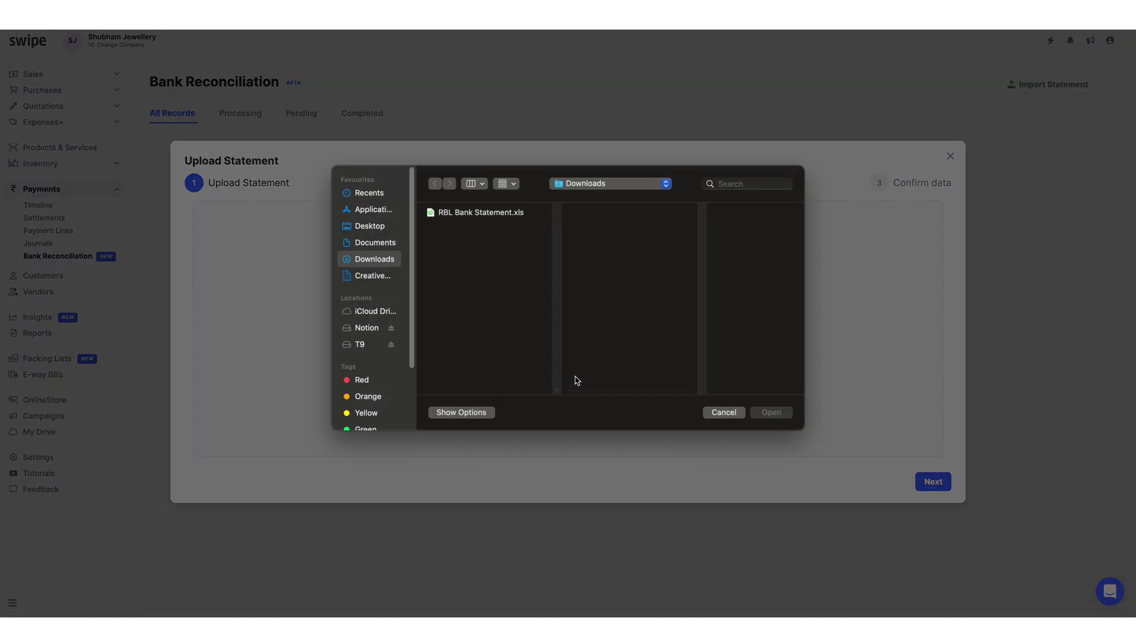
left_click(473, 214)
left_click(768, 415)
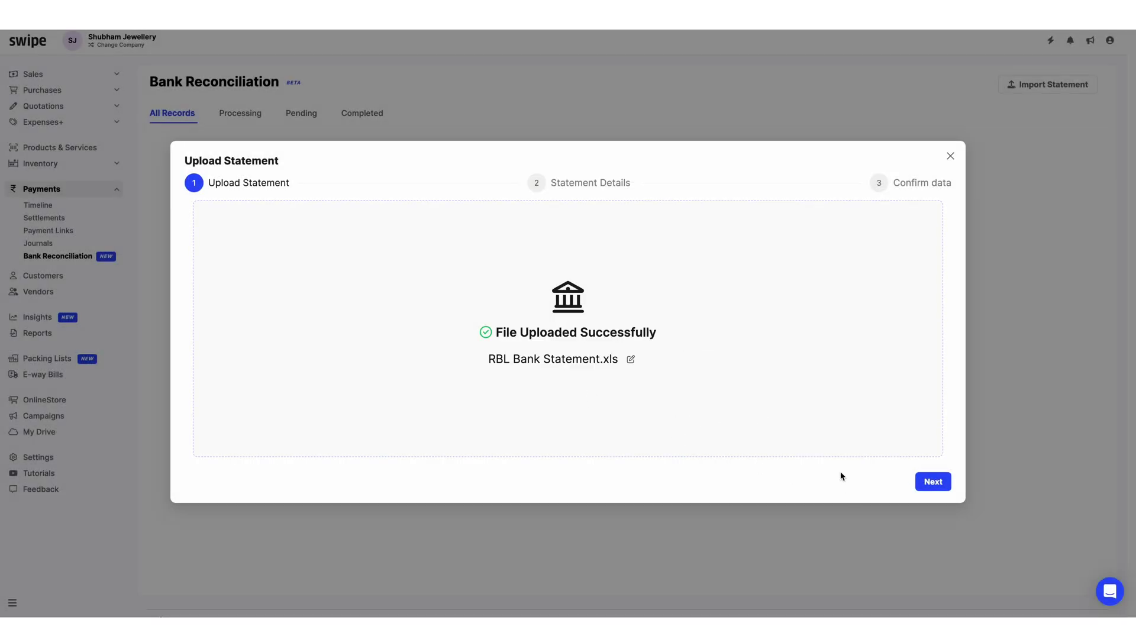
left_click(935, 481)
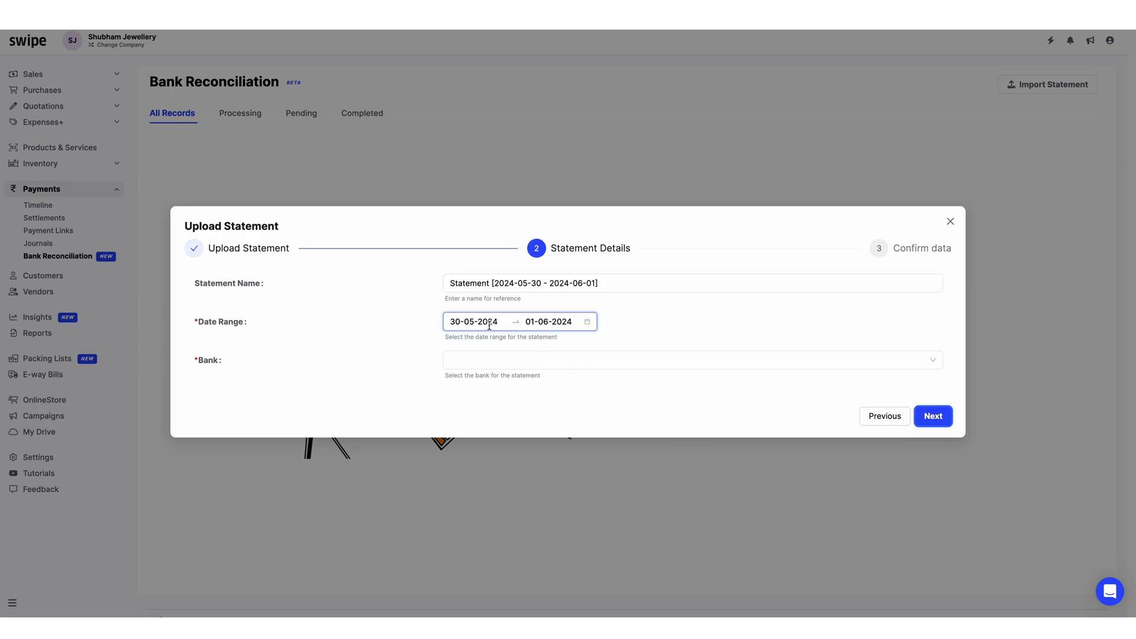
Prefix the statement name with JUNE, assign it to RBL Bank, and continue to Confirm data.
left_click(445, 285)
left_click(452, 284)
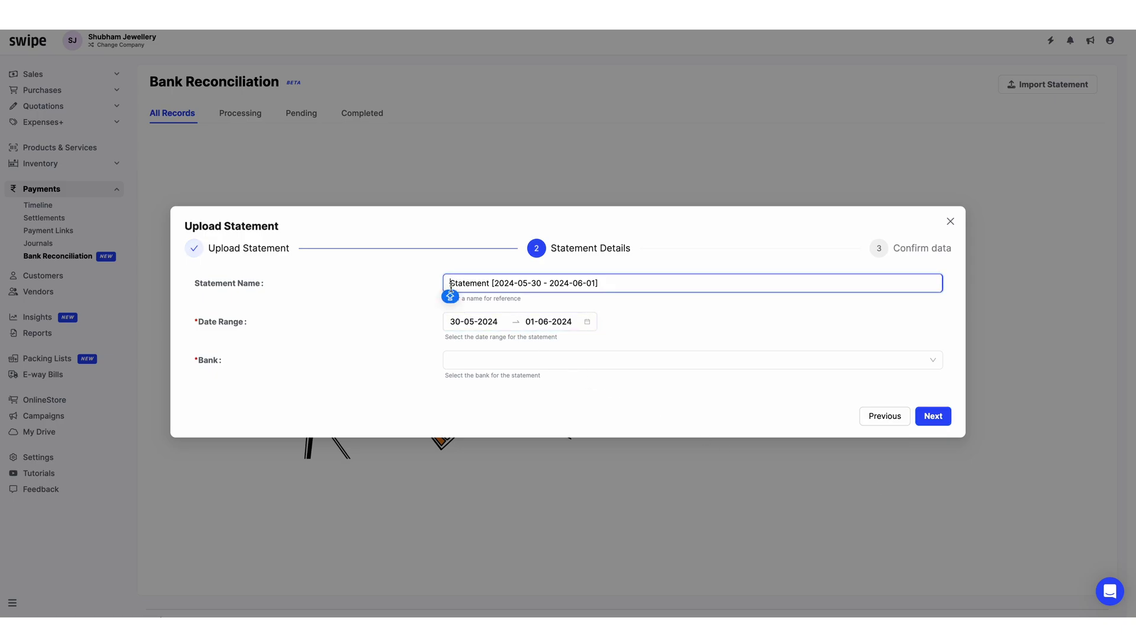
type("JUNE")
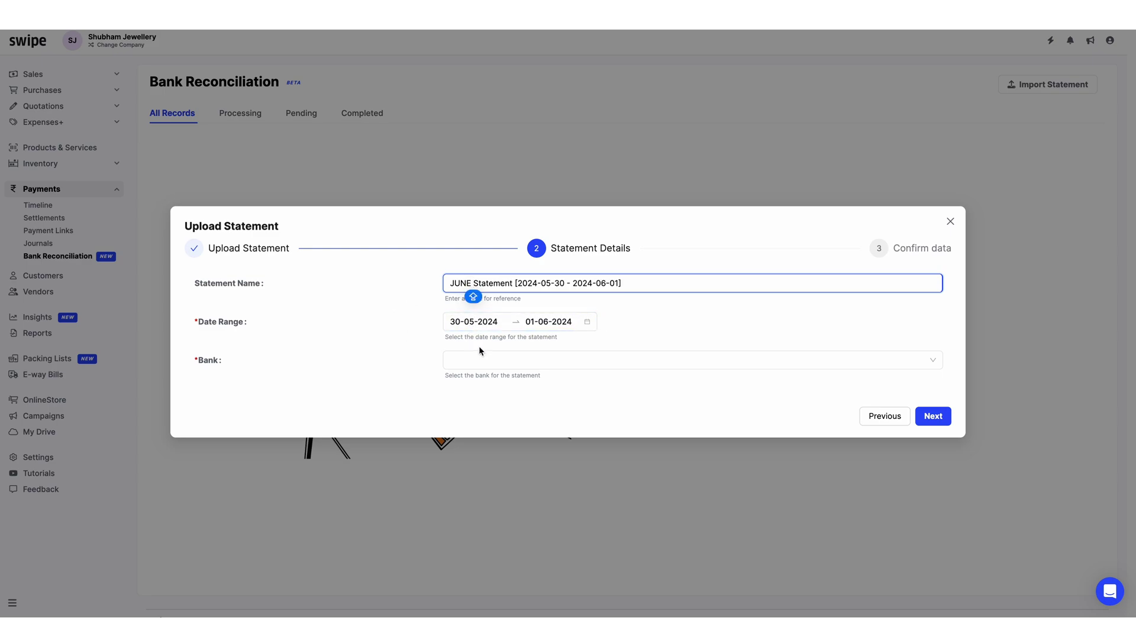
left_click(494, 359)
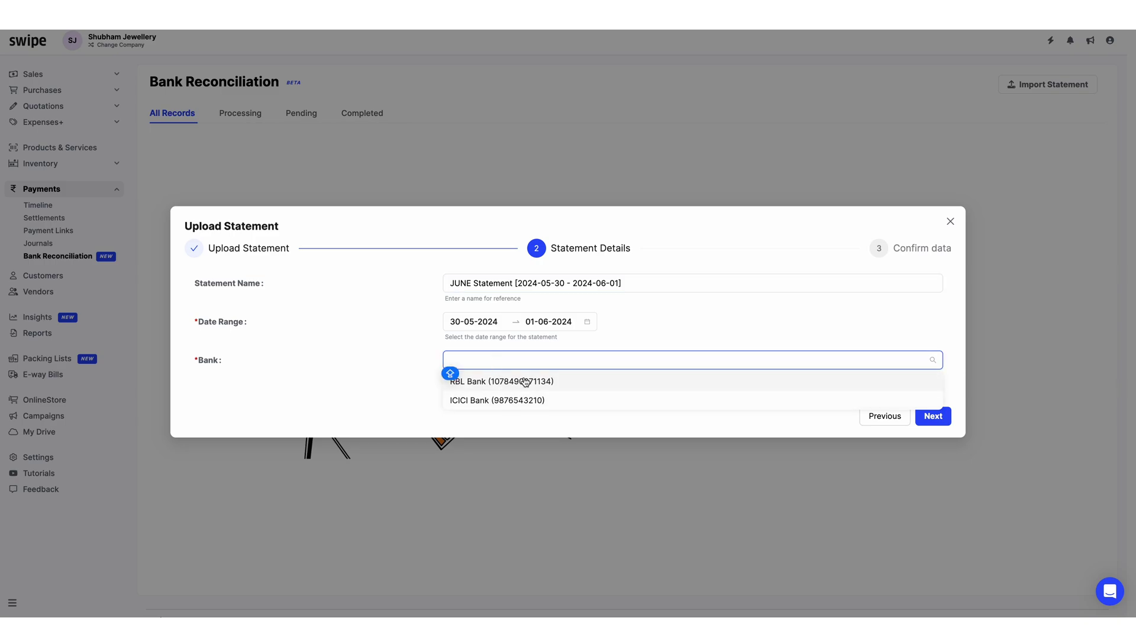
left_click(524, 382)
left_click(940, 418)
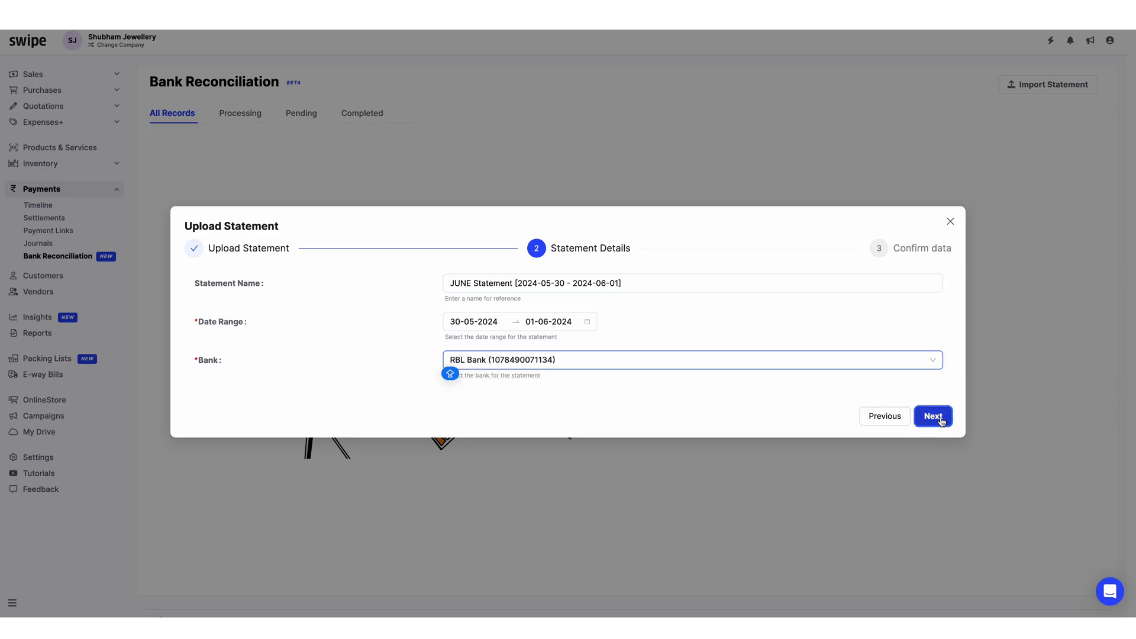
left_click(933, 416)
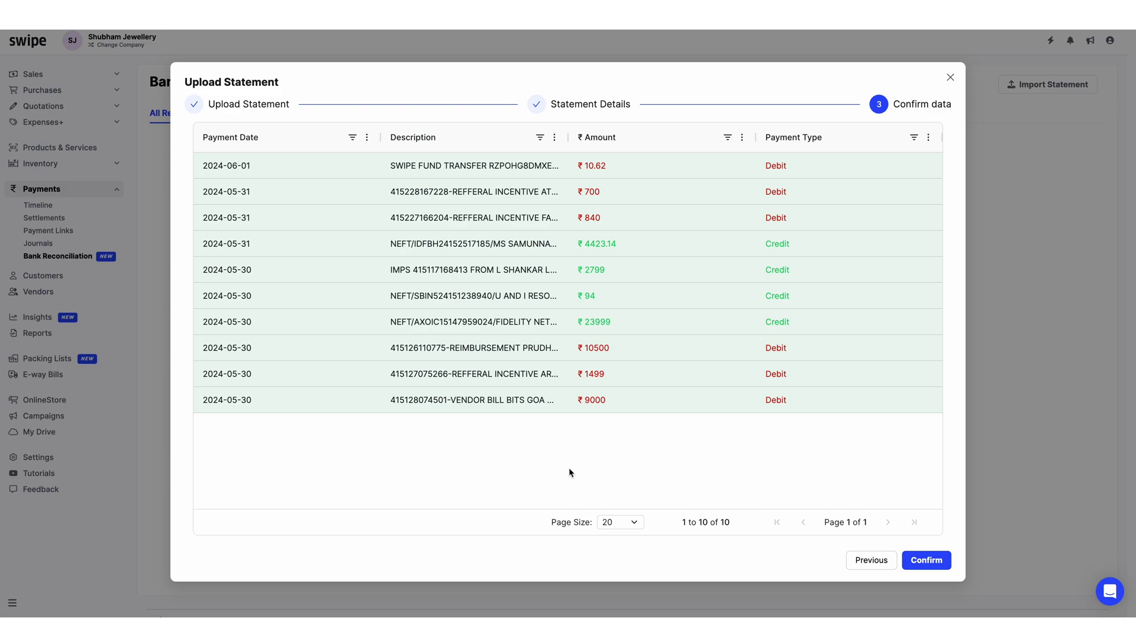
Confirm the 10 imported statement lines to open the Reconcile Statement screen.
left_click(930, 559)
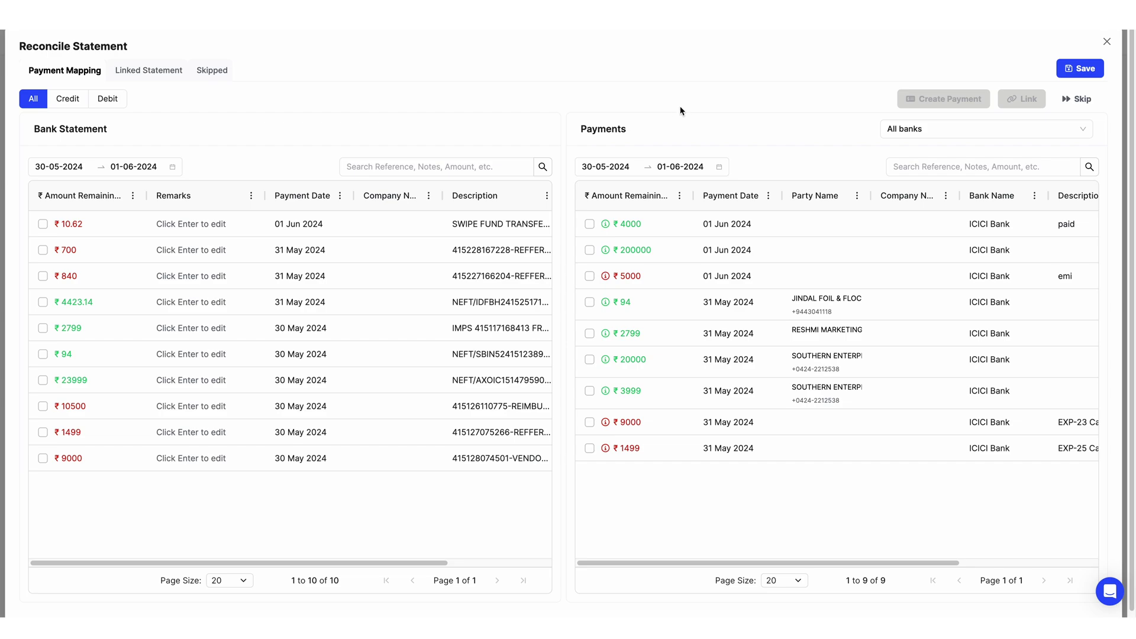
Link the ₹94 bank statement entry to the matching ₹94 recorded payment.
left_click(48, 353)
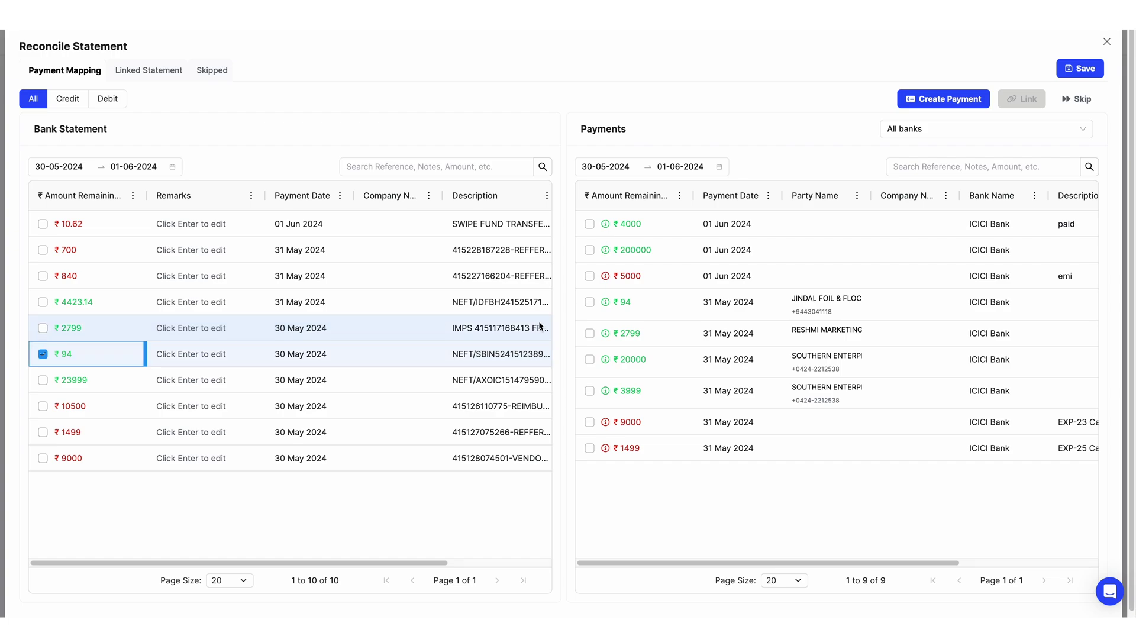
left_click(589, 305)
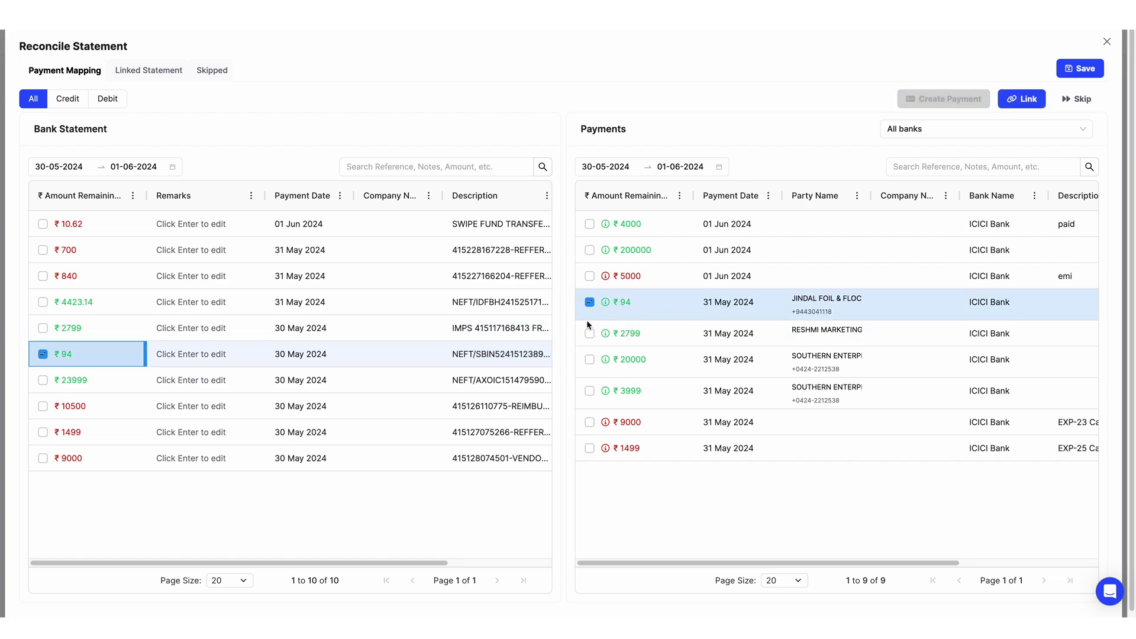
left_click(1022, 99)
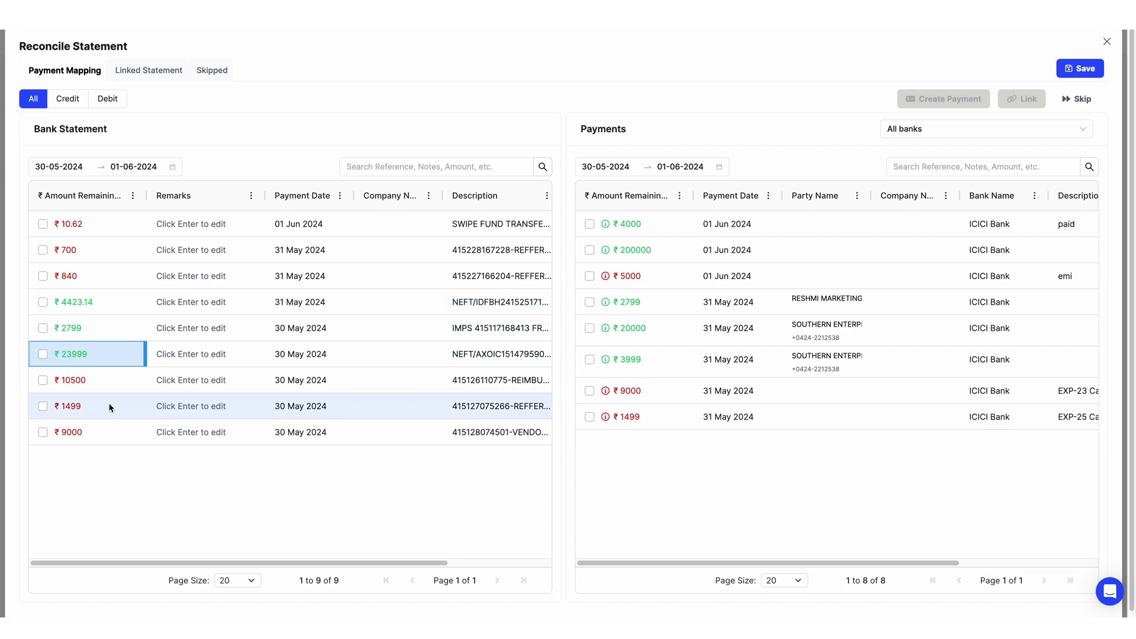
Link the ₹9000 bank statement entry to the matching ₹9000 recorded payment.
left_click(43, 436)
left_click(42, 433)
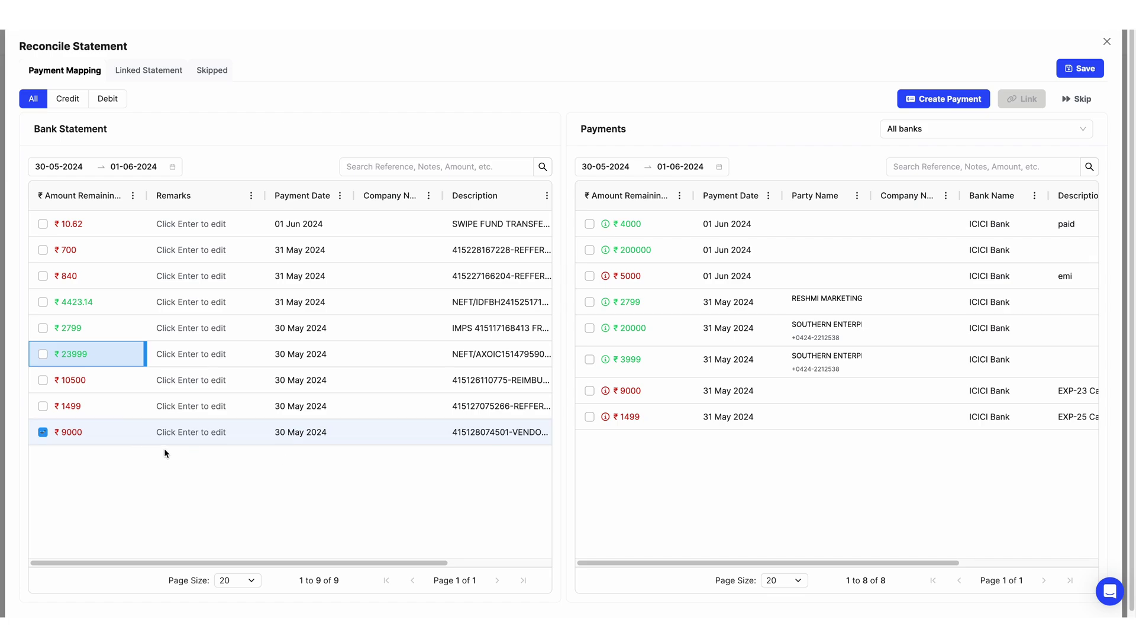
left_click(589, 392)
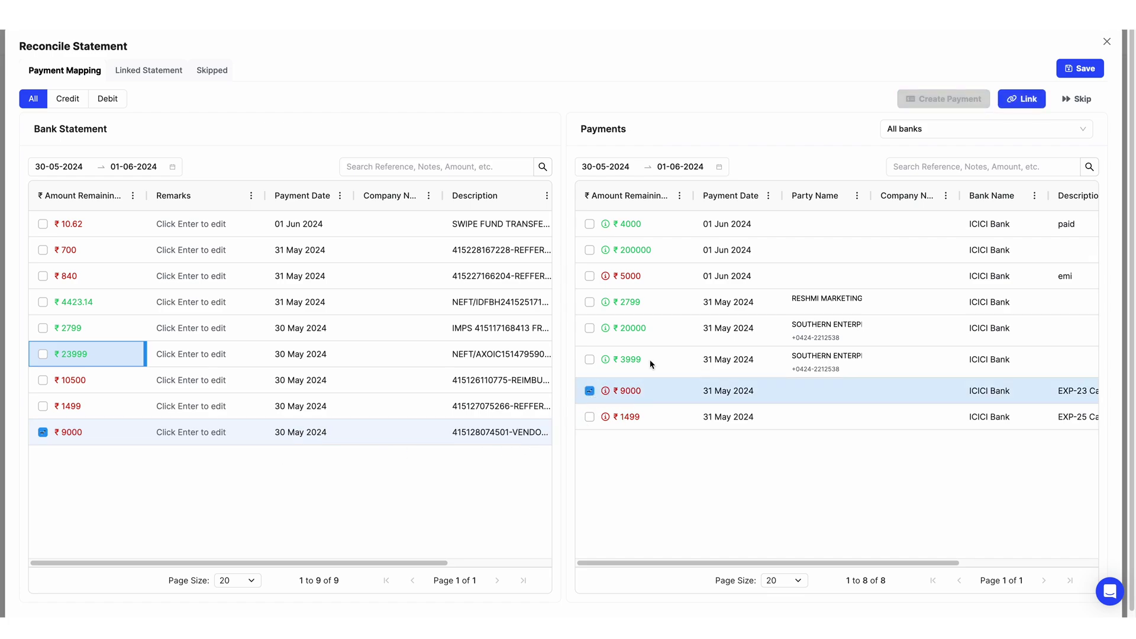
left_click(1019, 103)
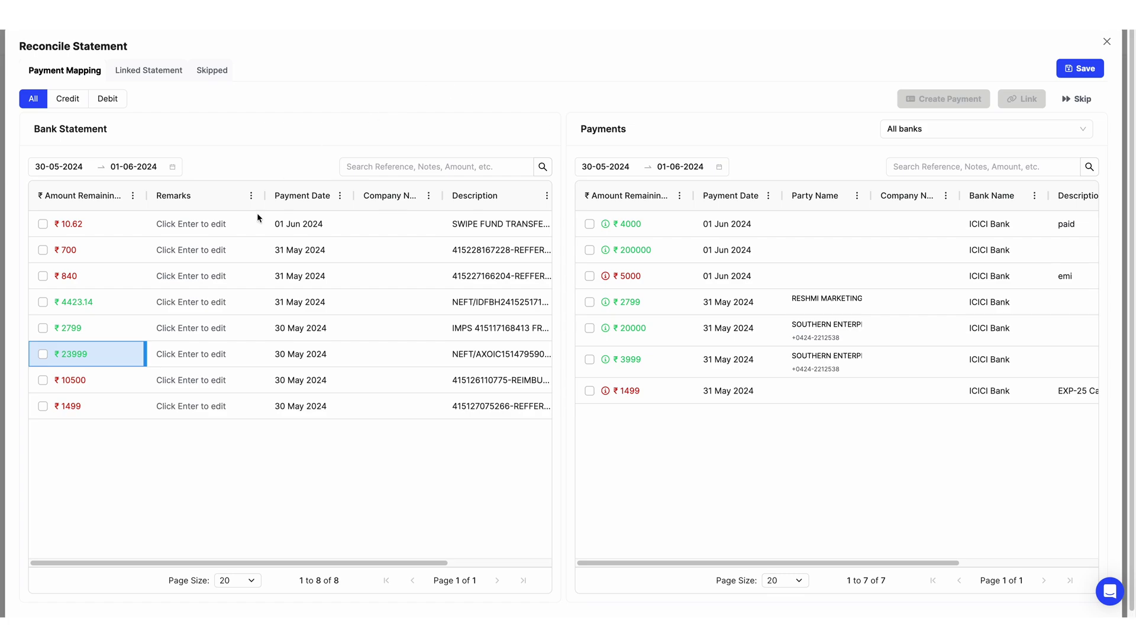
Link the ₹23999 bank entry with both the ₹20000 and ₹3999 payments.
left_click(43, 354)
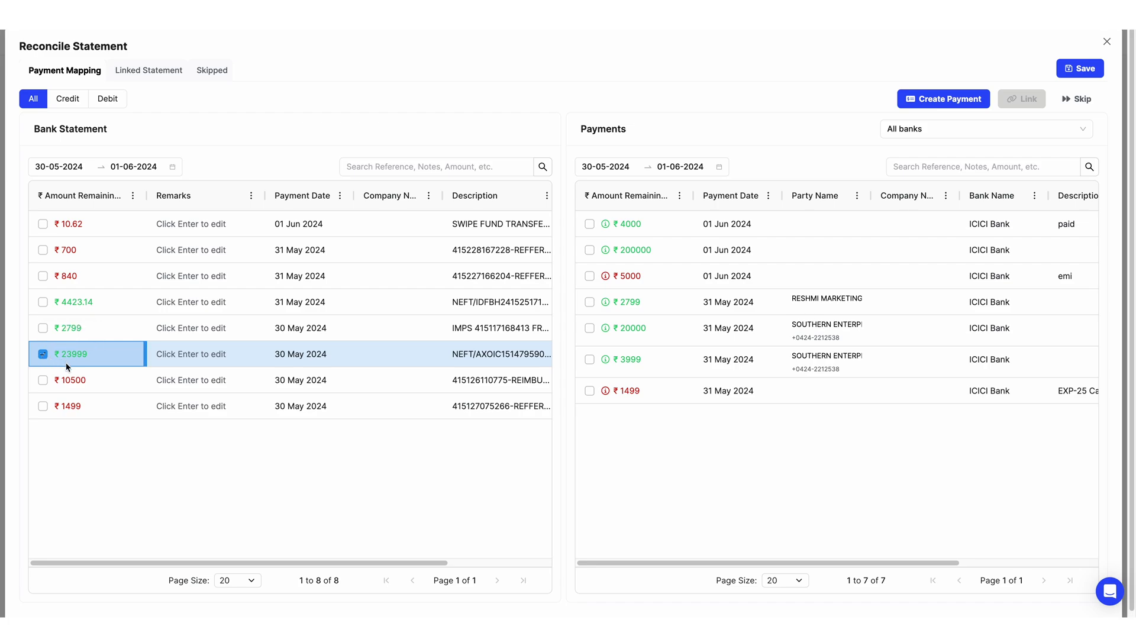
left_click(590, 330)
left_click(588, 361)
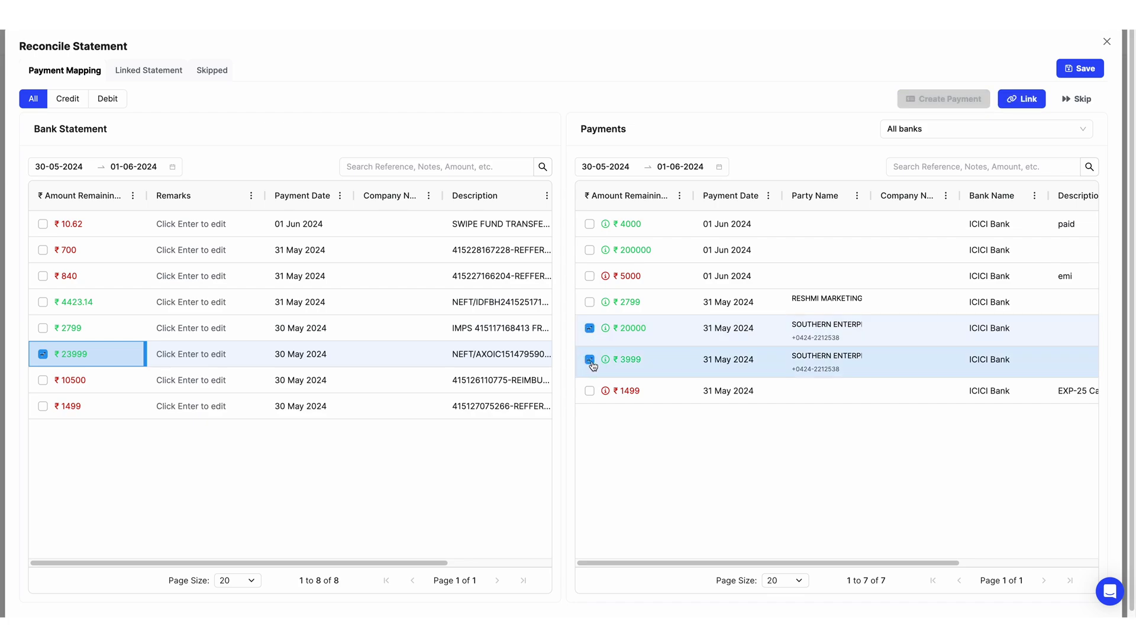
left_click(1019, 99)
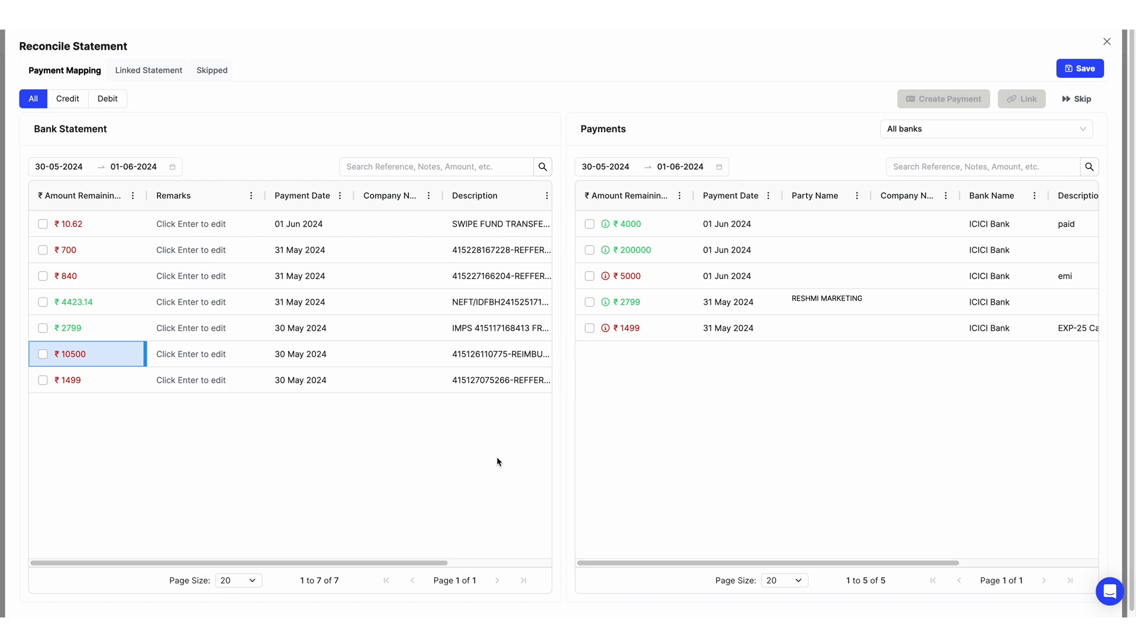
Create a new payment for the ₹4423.14 bank entry with TYRE HOUSE as customer.
left_click(42, 303)
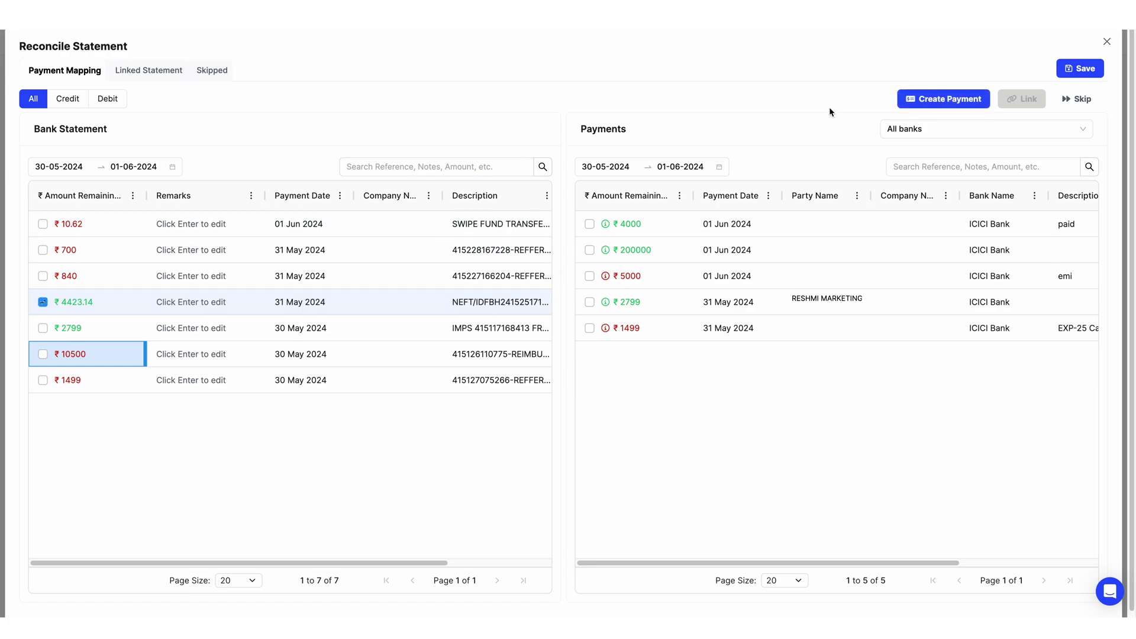
left_click(962, 96)
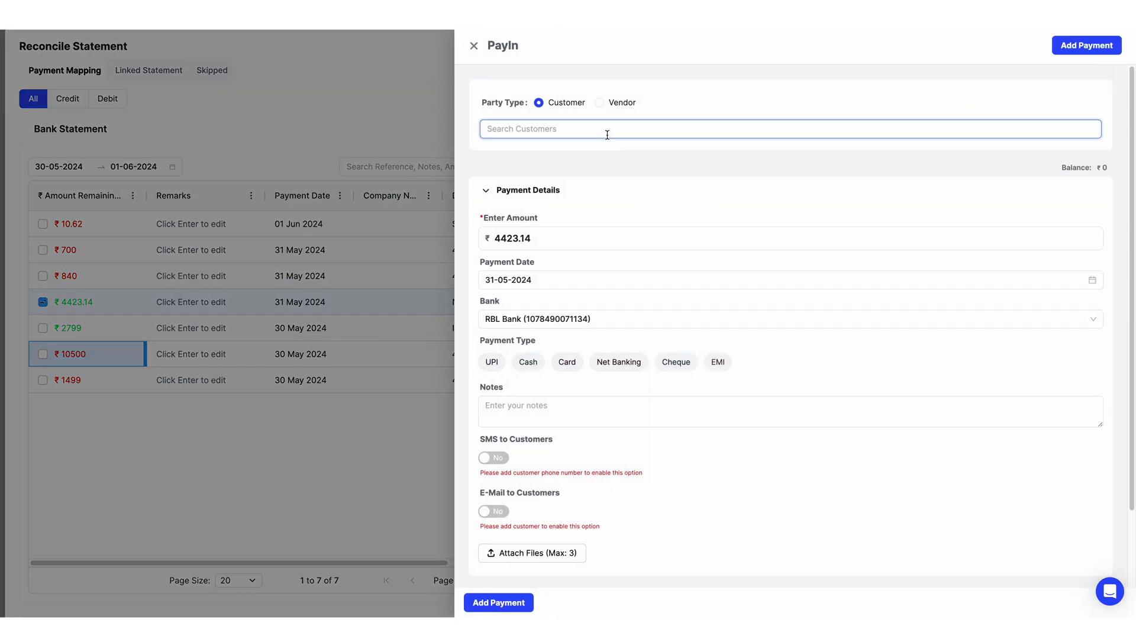
type("TYRE")
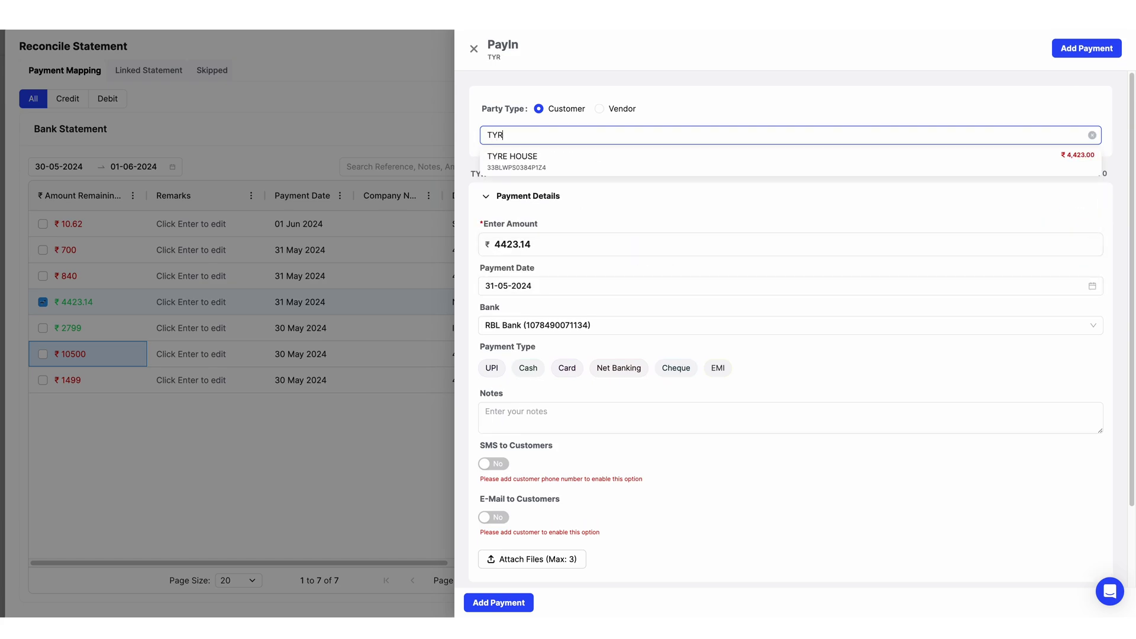
left_click(584, 161)
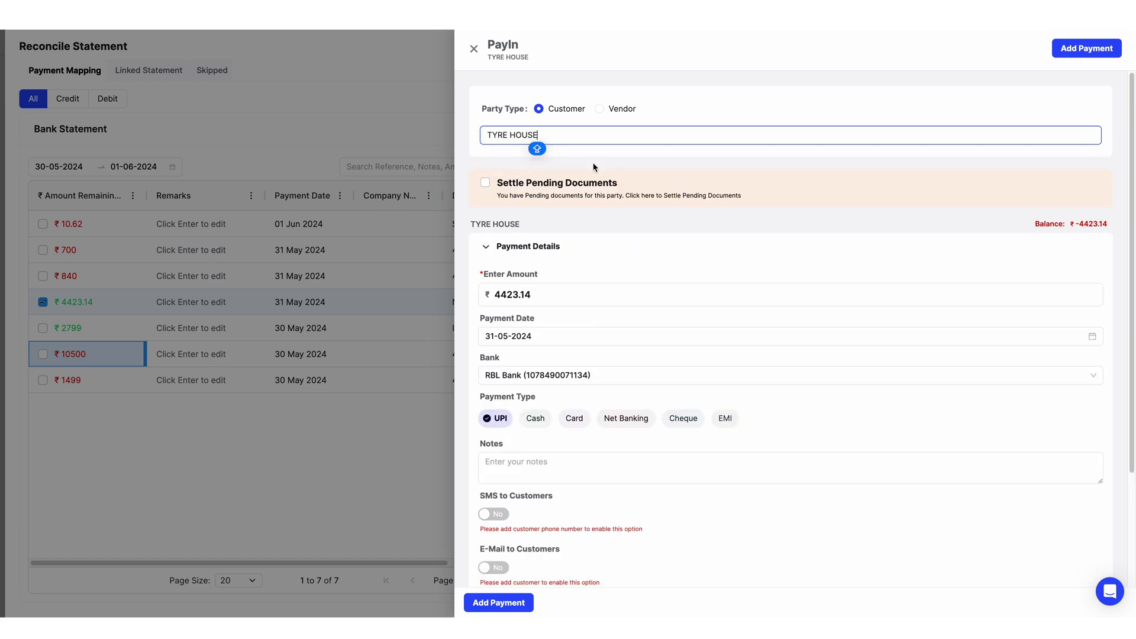
Manually settle TYRE HOUSE's ₹2000 and ₹2423.14 pending invoices and save the payment.
left_click(485, 182)
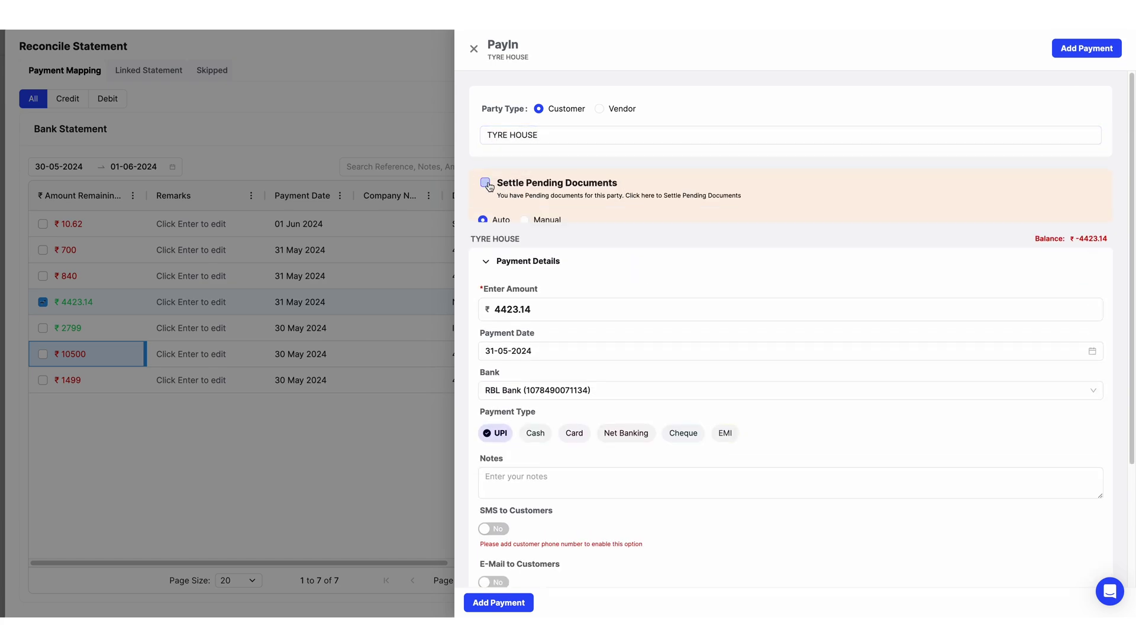
left_click(526, 221)
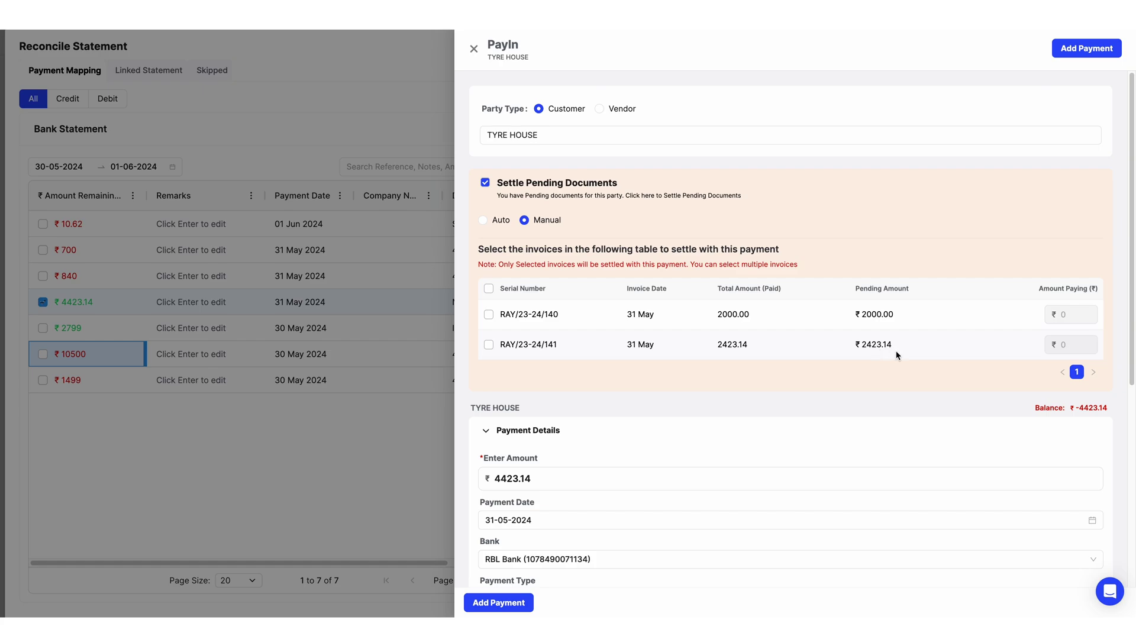
left_click(488, 314)
left_click(489, 387)
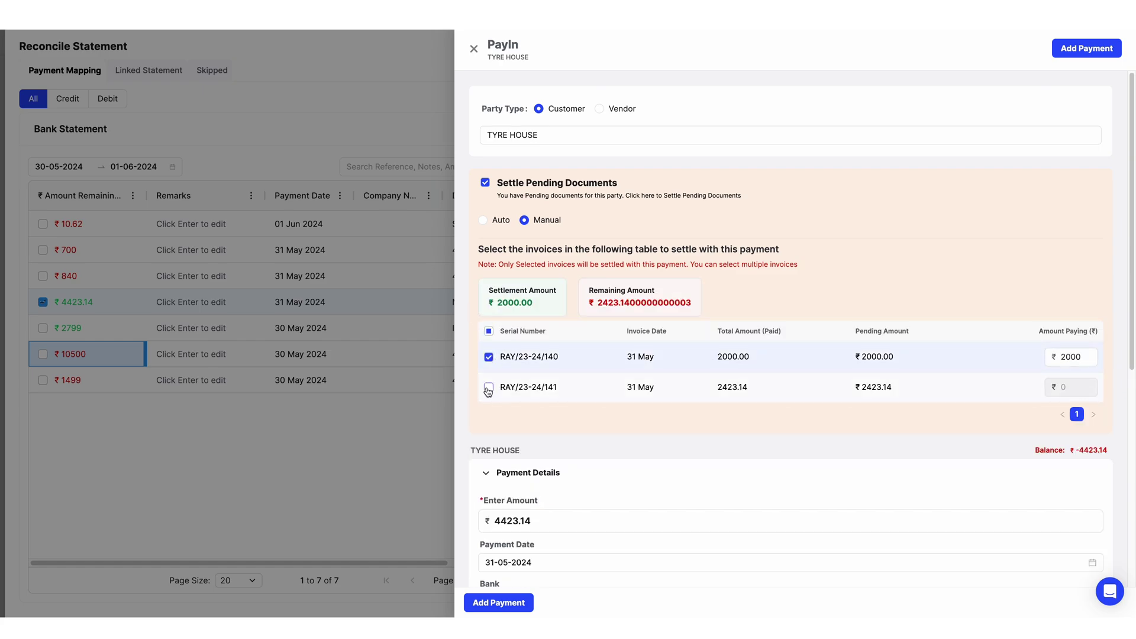
left_click(499, 602)
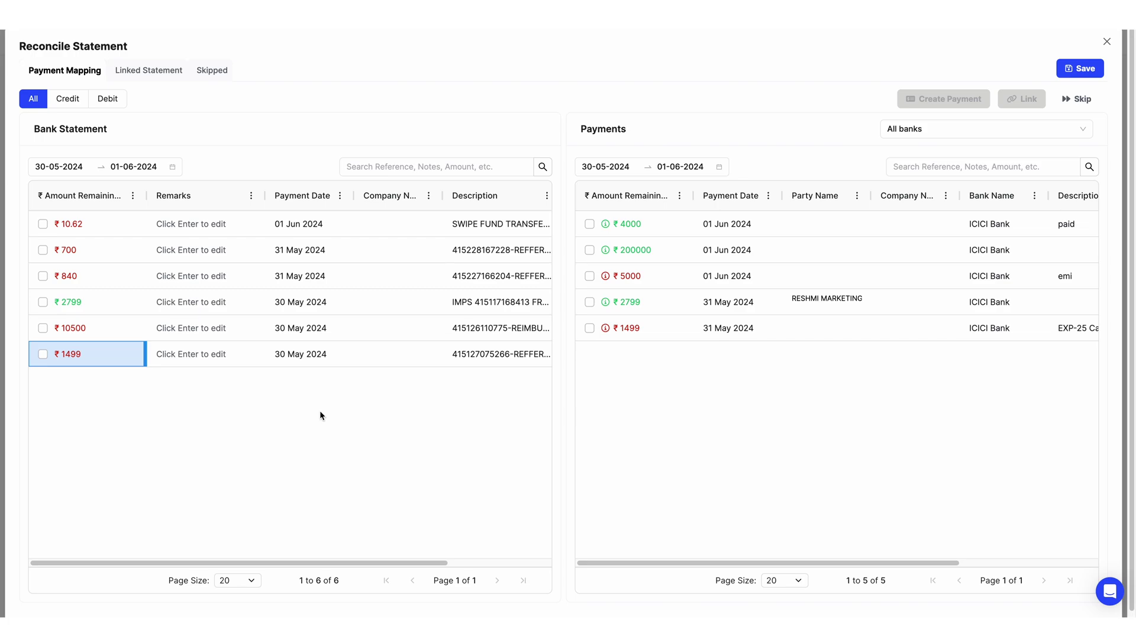
Skip the ₹700 debit bank entry and view the Linked Statement records.
left_click(43, 250)
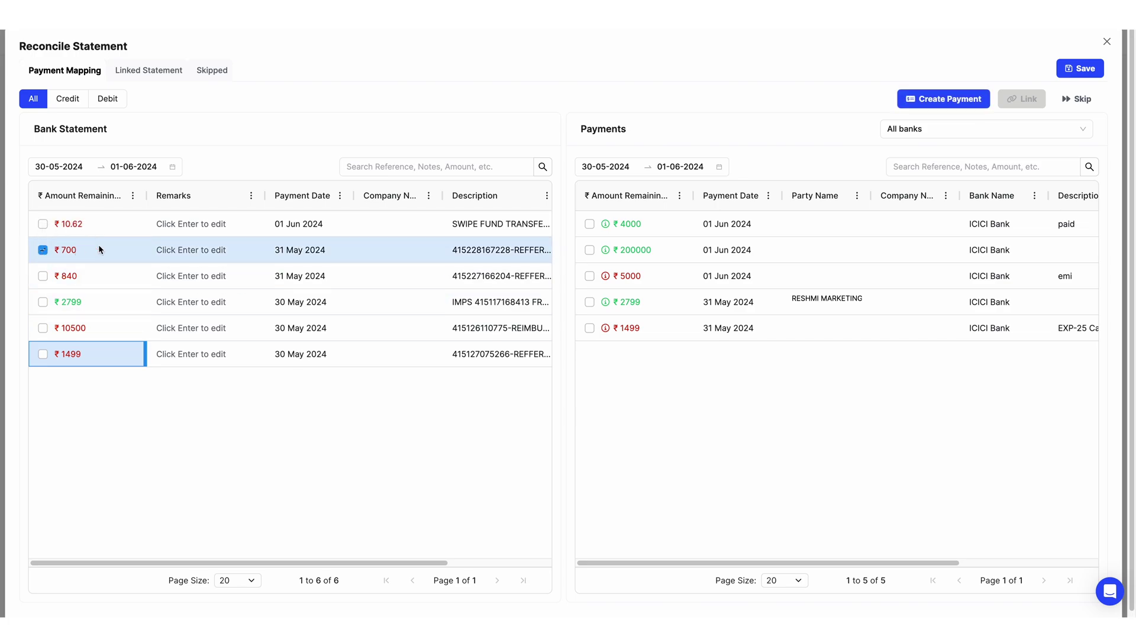
left_click(1072, 99)
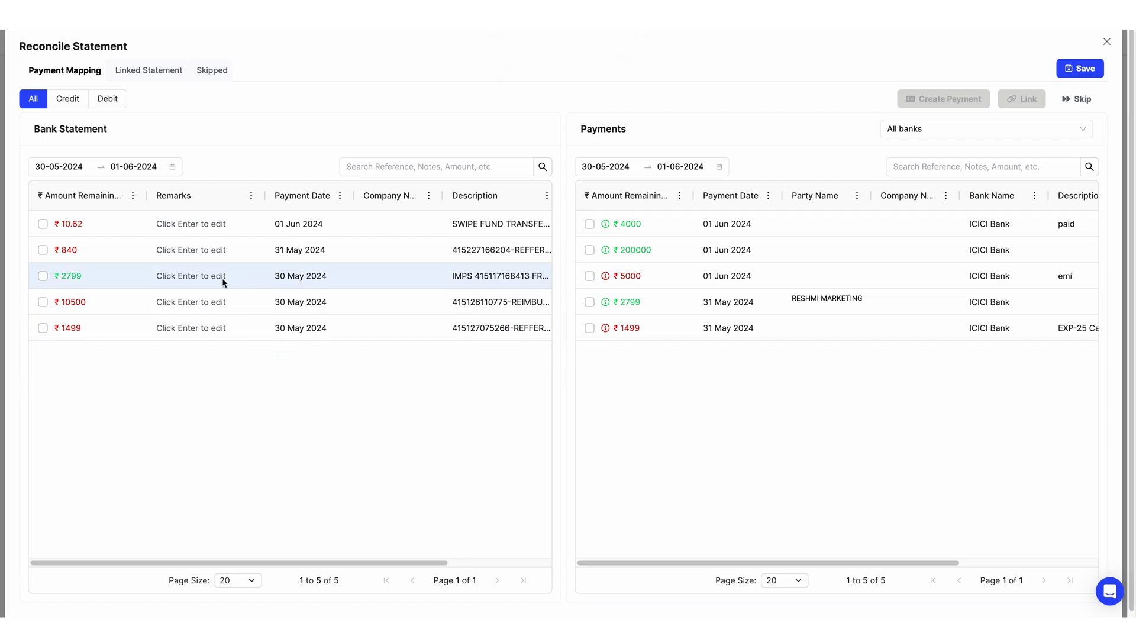
left_click(153, 72)
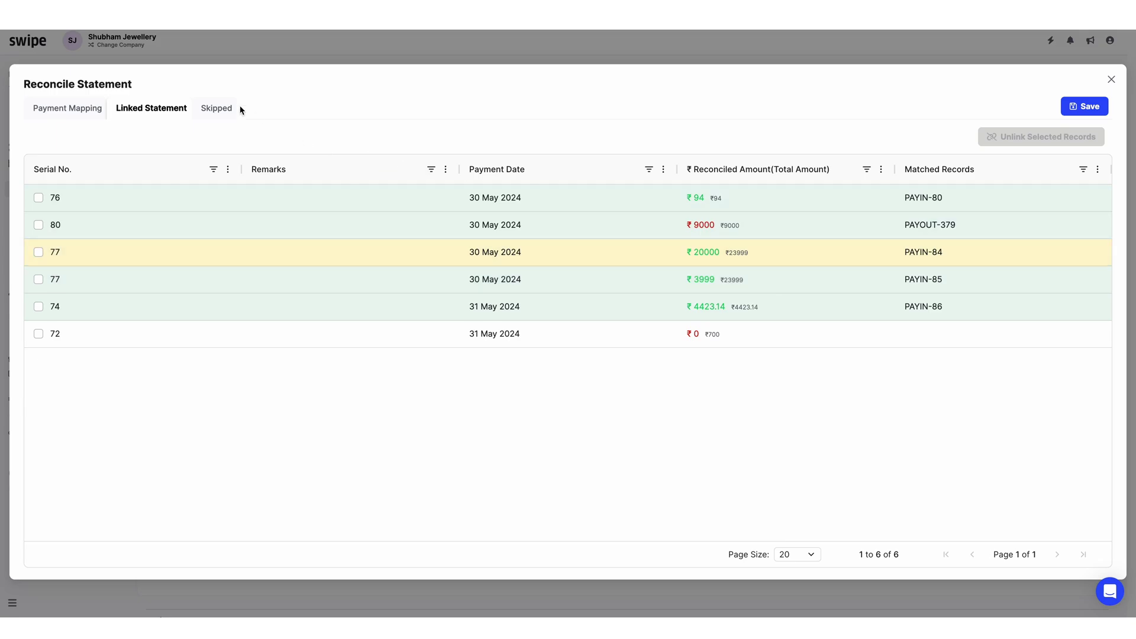
Check the skipped ₹700 record, then close Reconcile Statement to see the partially completed RBL statement.
left_click(221, 112)
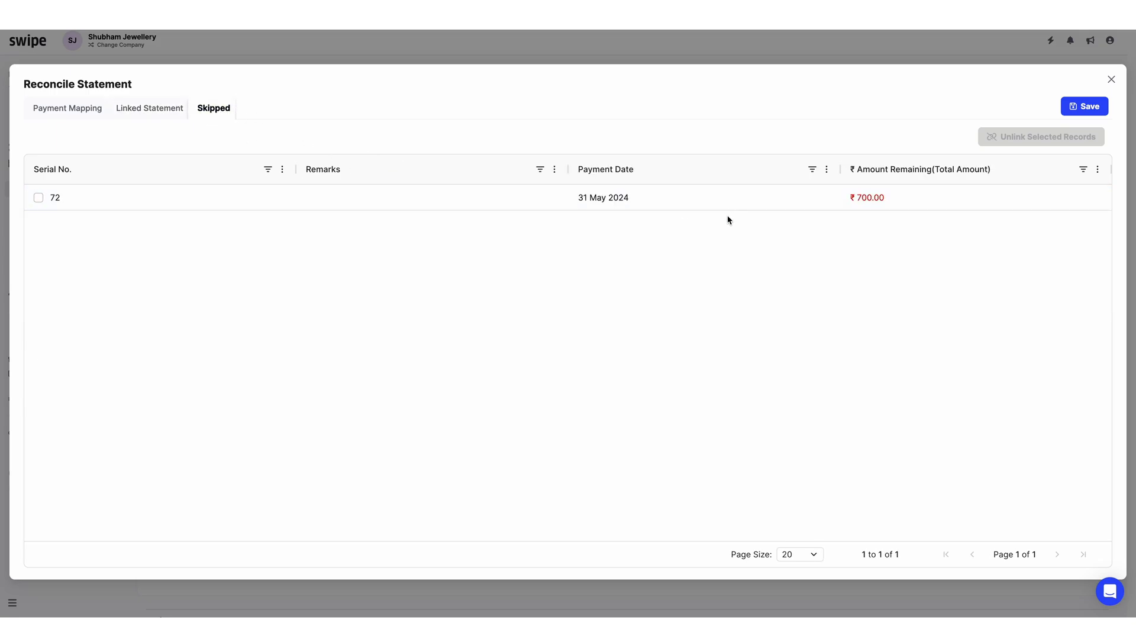
left_click(1111, 79)
mouse_move(759, 188)
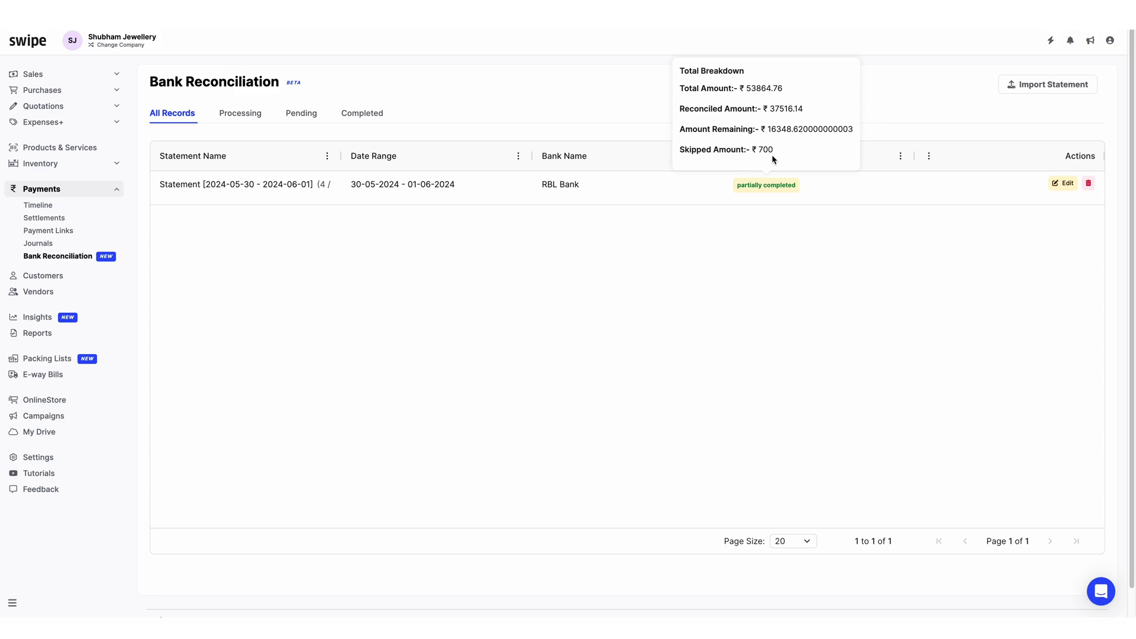
Go to the Sales invoices page to view this year's sales, purchases and expenses totals.
left_click(93, 68)
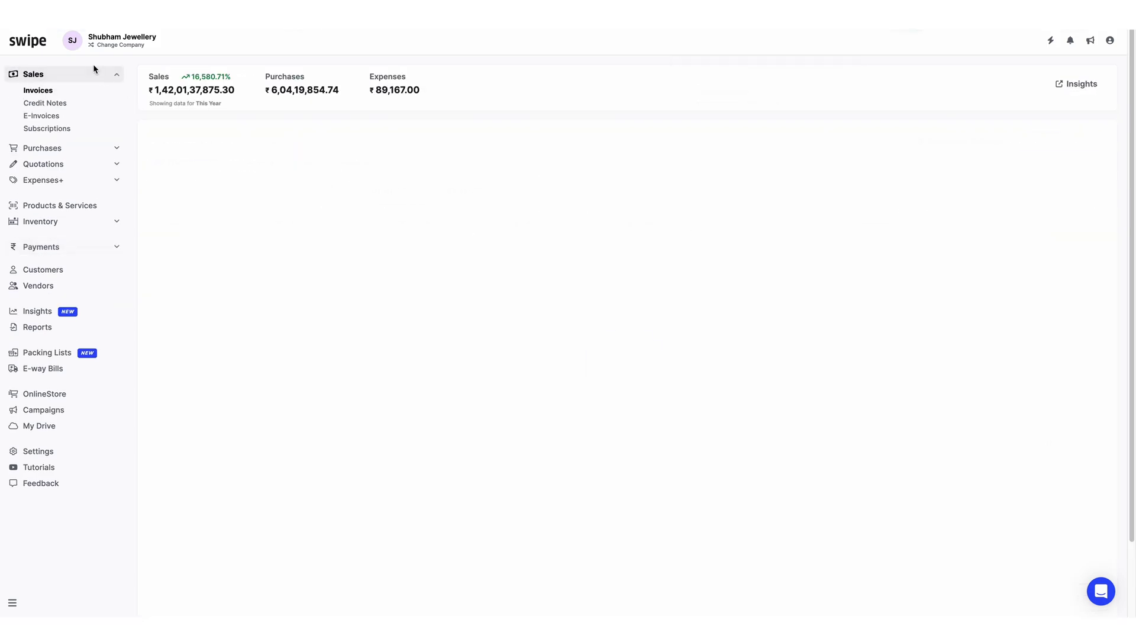